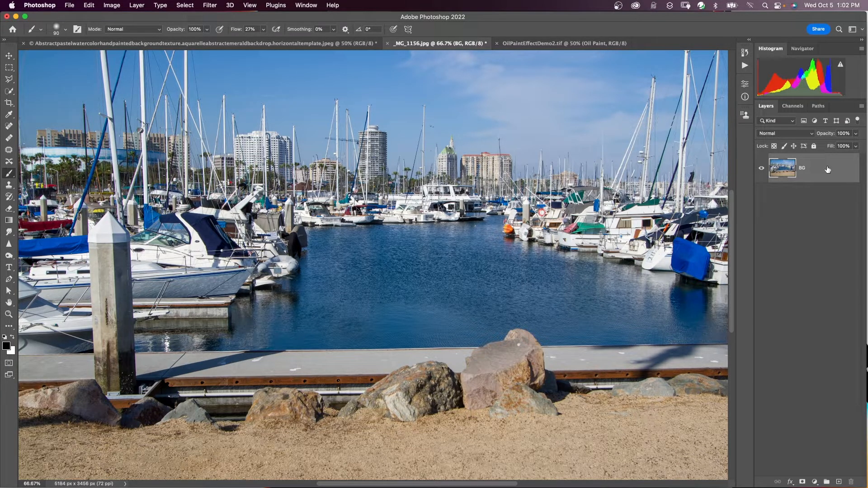
Duplicate the BG layer twice, naming the upper copy Highlights and the middle copy Oil Paint
key("ctrl+j")
key("ctrl+j")
double_click(802, 168)
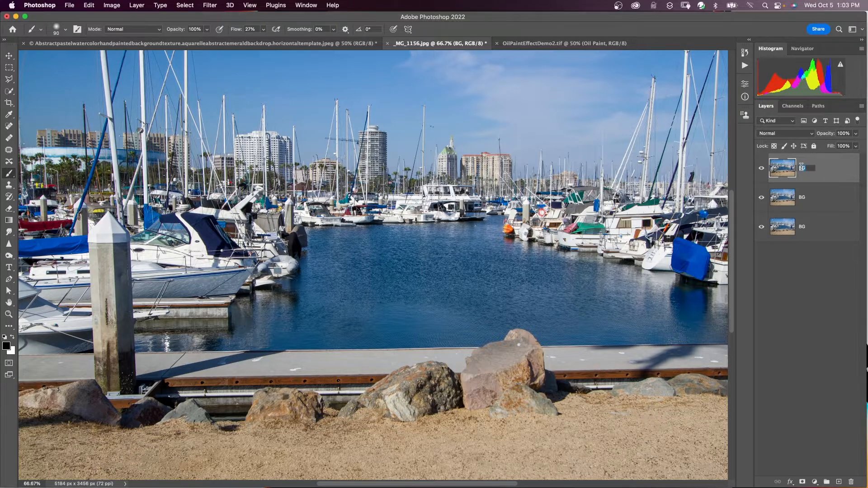
type("Highlights")
key("Return")
double_click(803, 197)
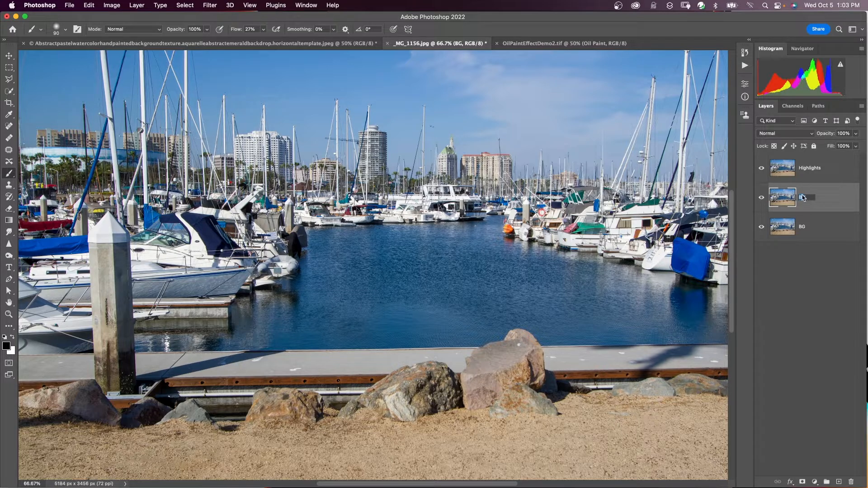
type("Oil Paint")
Convert the Highlights layer to a smart object and apply a High Pass filter with a 4.0-pixel radius
left_click(787, 169)
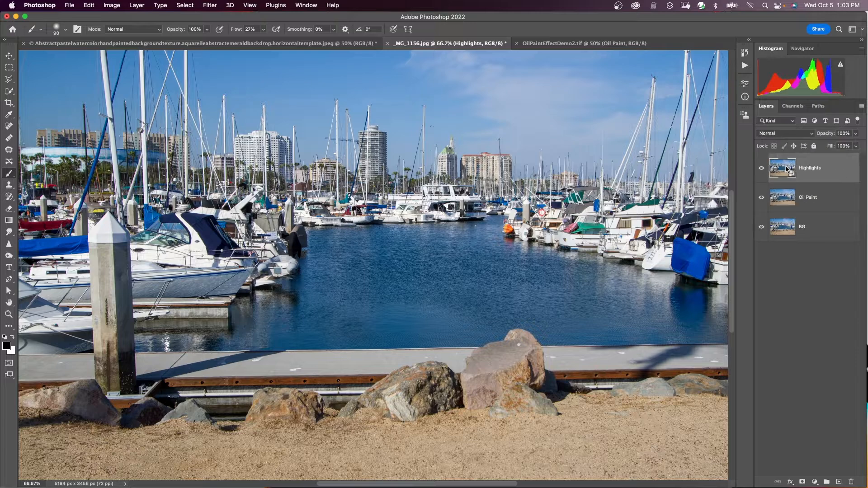
left_click(208, 5)
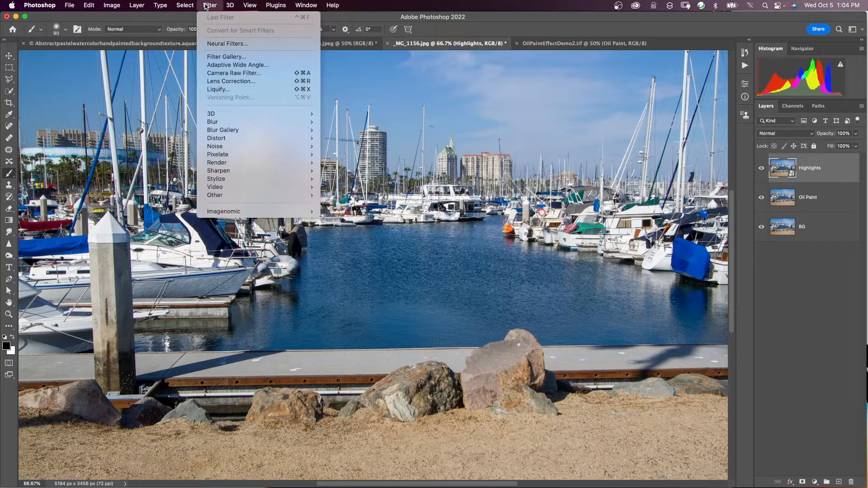
mouse_move(216, 194)
left_click(339, 204)
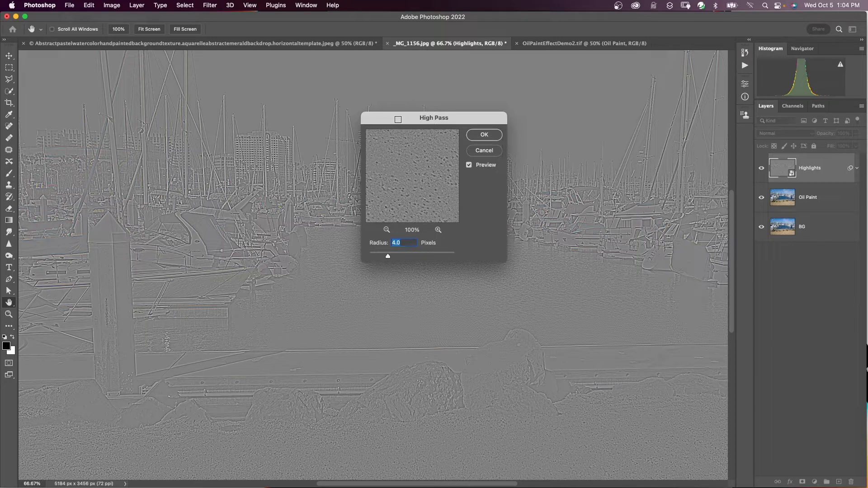
left_click(482, 137)
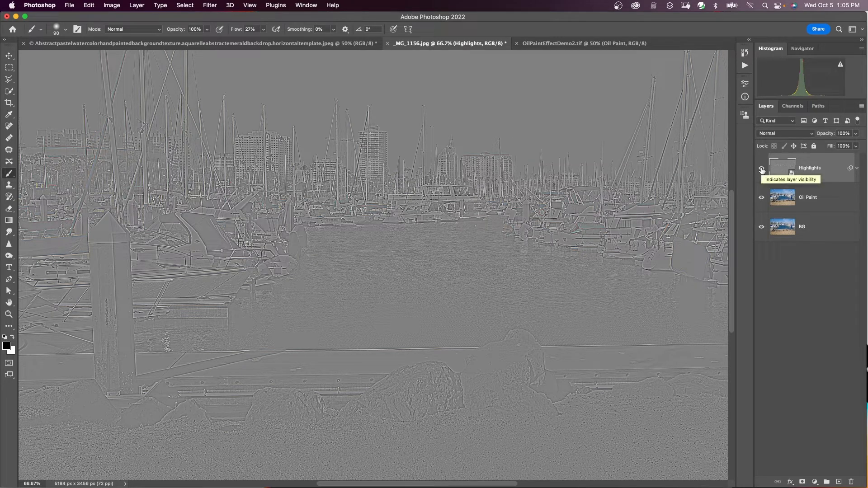
Hide the Highlights layer and convert the Oil Paint layer to a smart object
left_click(761, 169)
left_click(824, 203)
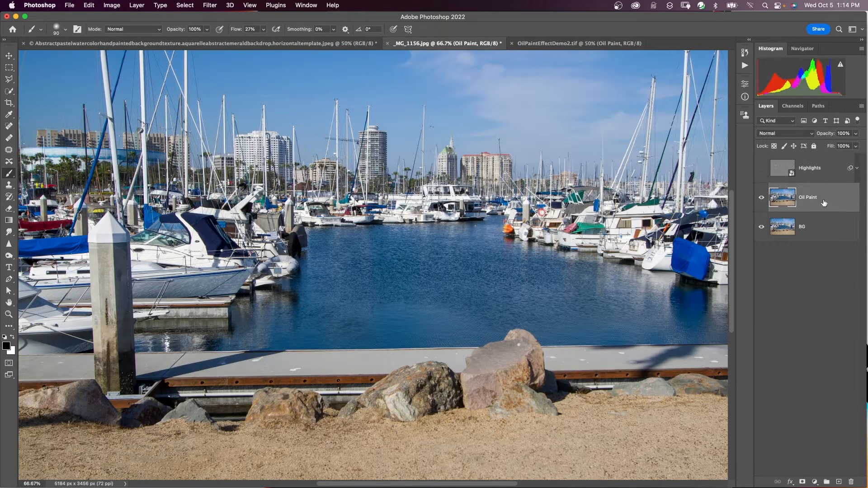
key("F2")
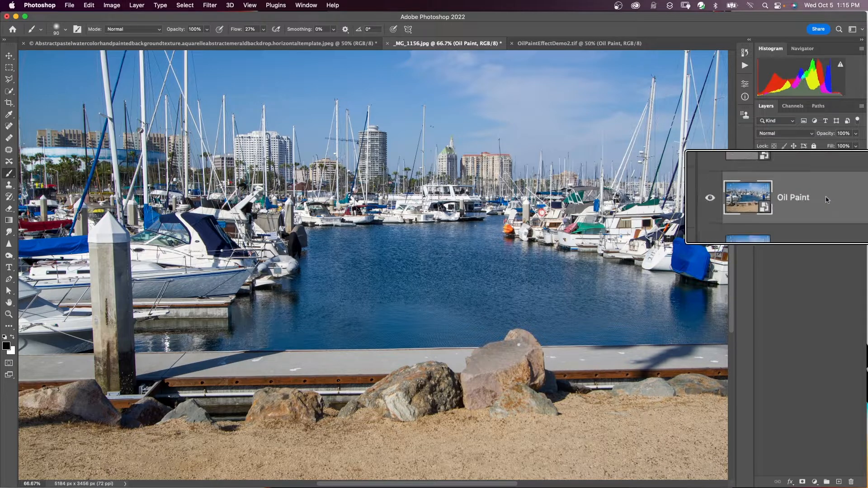
Open the Oil Paint filter for the Oil Paint layer and check the effect with the preview option
left_click(206, 6)
mouse_move(248, 179)
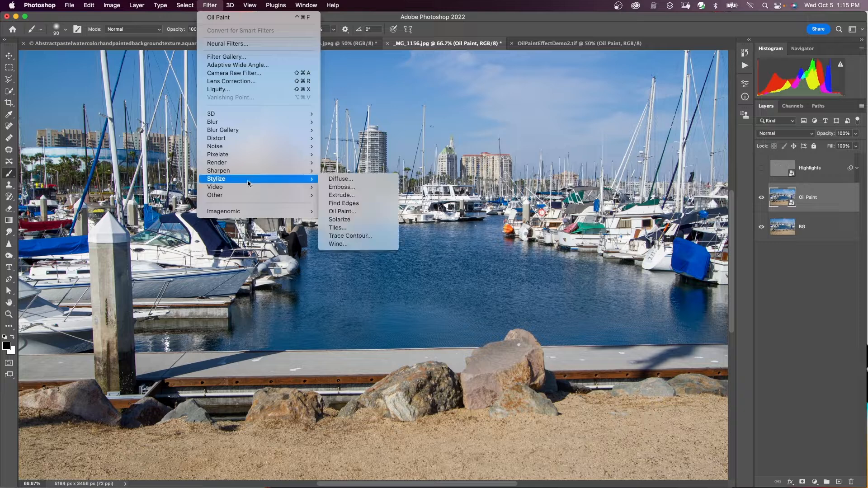
left_click(343, 212)
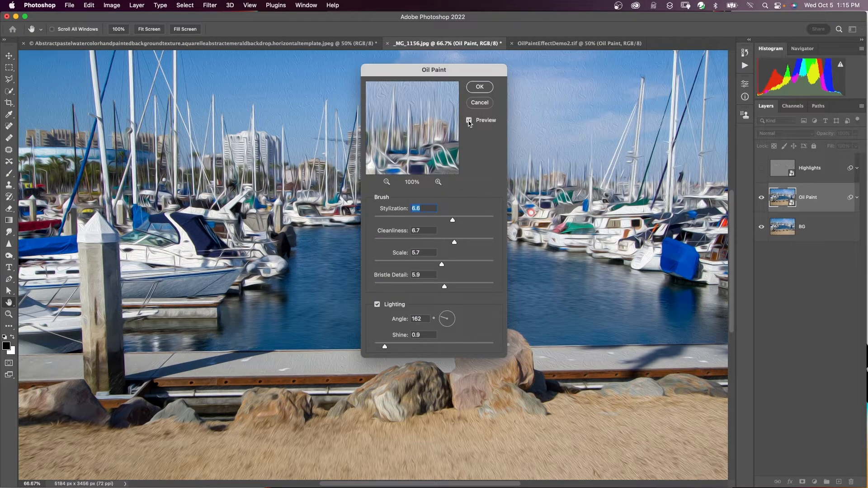
left_click(469, 121)
Lower the Oil Paint brush settings to Stylization 0.1, Cleanliness 0.0, Scale 0.1 and Bristle Detail 0.0
left_click_drag(453, 220, 374, 220)
left_click_drag(454, 242, 359, 246)
left_click_drag(441, 264, 374, 264)
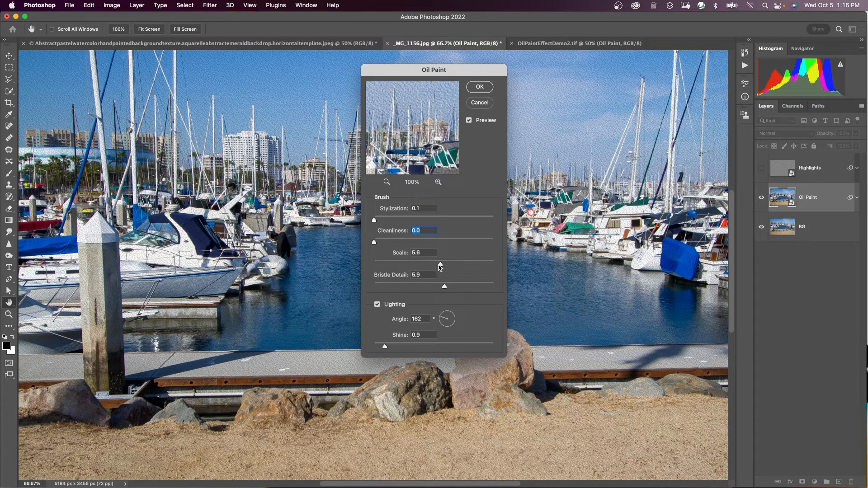
left_click_drag(445, 286, 351, 284)
Raise the Oil Paint brush settings to Stylization 5.9, Cleanliness 6.0, Scale 4.8 and Bristle Detail 4.8
left_click_drag(374, 220, 445, 221)
left_click_drag(375, 244, 446, 244)
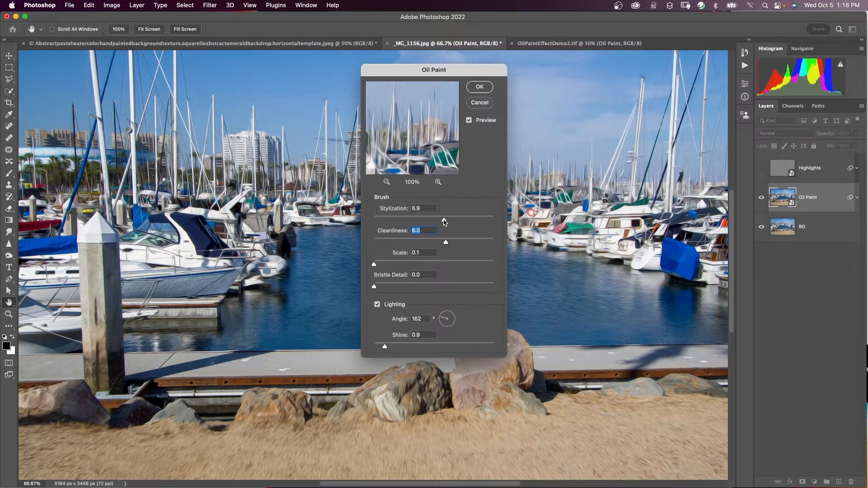
left_click(444, 220)
left_click_drag(374, 264, 431, 264)
left_click_drag(374, 287, 432, 286)
Try Stylization at 9.7, set Cleanliness to 6.1, and bring Stylization back down to 6.0
left_click_drag(444, 220, 491, 221)
mouse_move(447, 243)
left_mouse_down()
mouse_move(490, 244)
mouse_move(447, 243)
left_mouse_up()
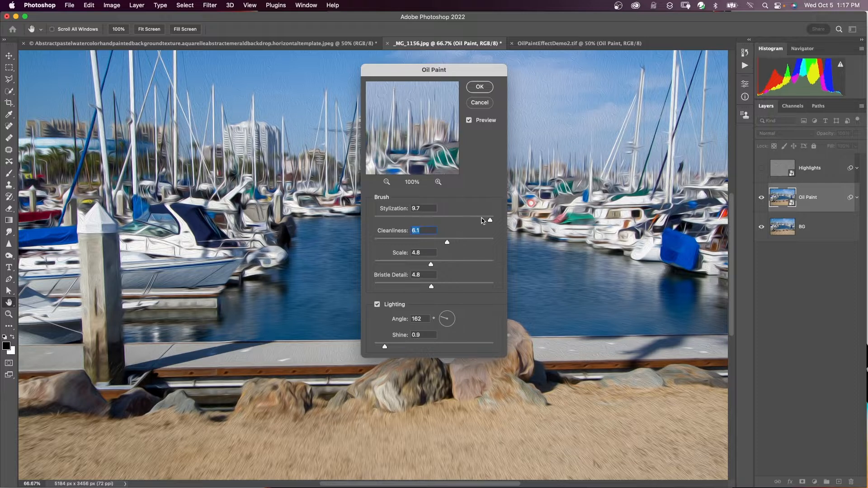
left_click_drag(490, 221, 446, 221)
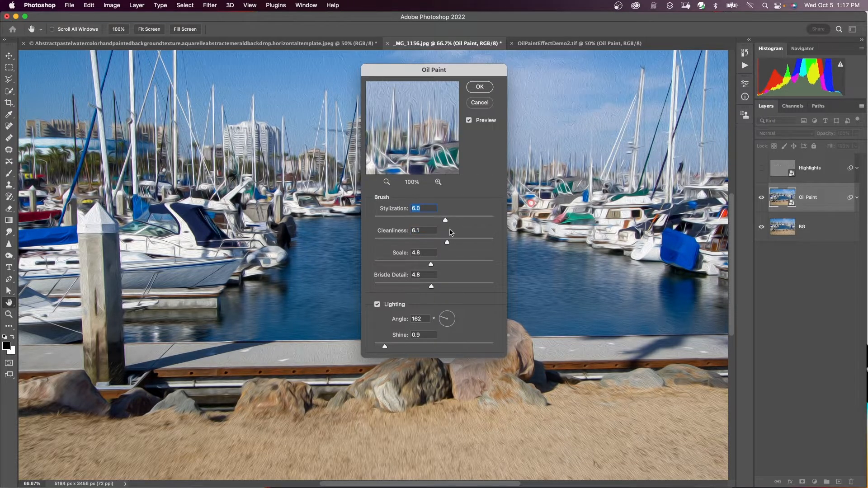
Set Bristle Detail to 4.9, keep Lighting on with Shine at 0.9, and apply the Oil Paint filter
left_click_drag(431, 287, 434, 293)
left_click(378, 306)
mouse_move(383, 347)
left_mouse_down()
mouse_move(414, 347)
mouse_move(385, 347)
left_mouse_up()
left_click(479, 87)
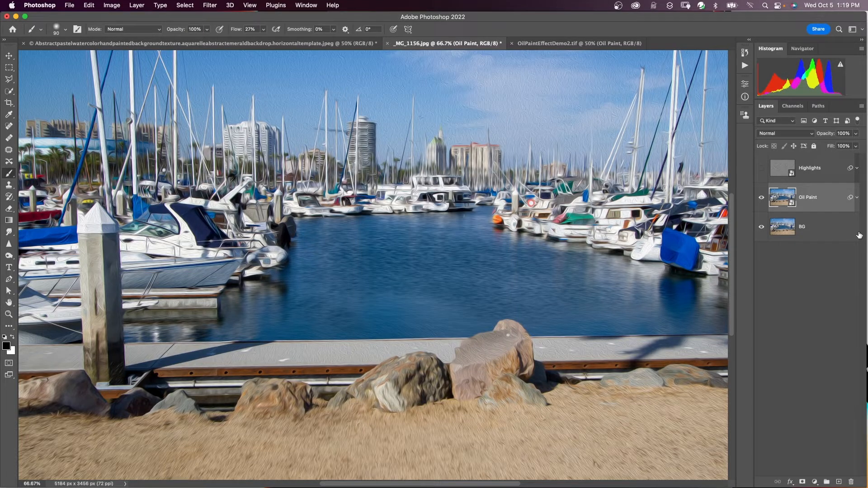
Reopen the Oil Paint smart filter to examine its effect on the white high-rise, keeping the current settings
left_click(857, 198)
left_click(801, 223)
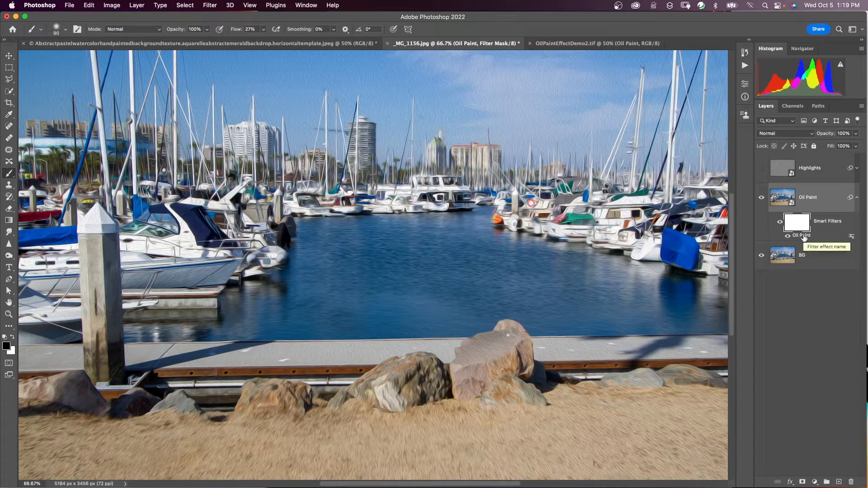
double_click(801, 236)
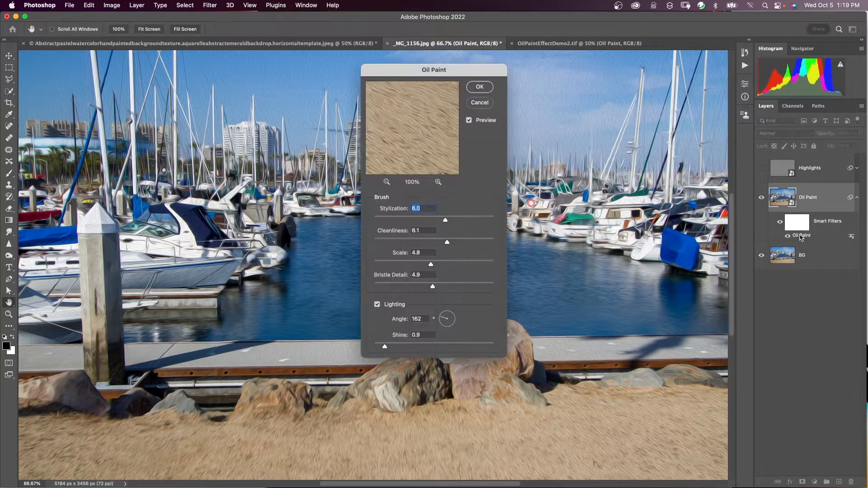
left_click(270, 135)
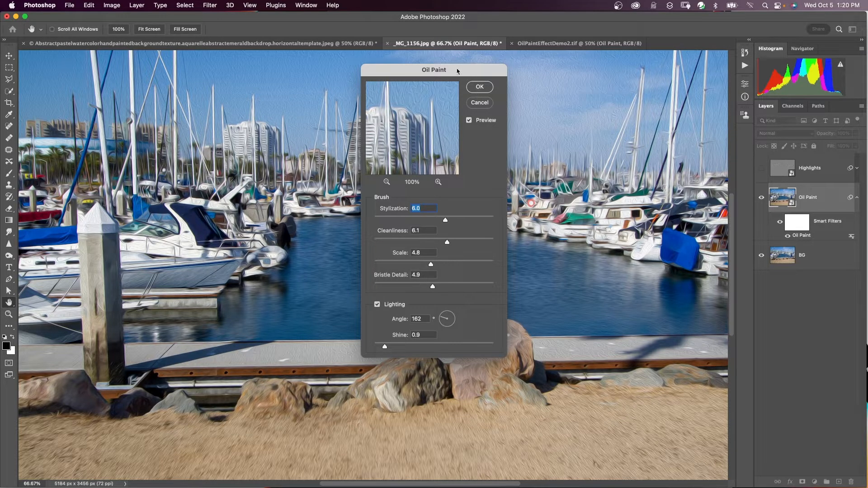
left_click(476, 88)
Show the Highlights layer and set its blending mode to Overlay
left_click(829, 174)
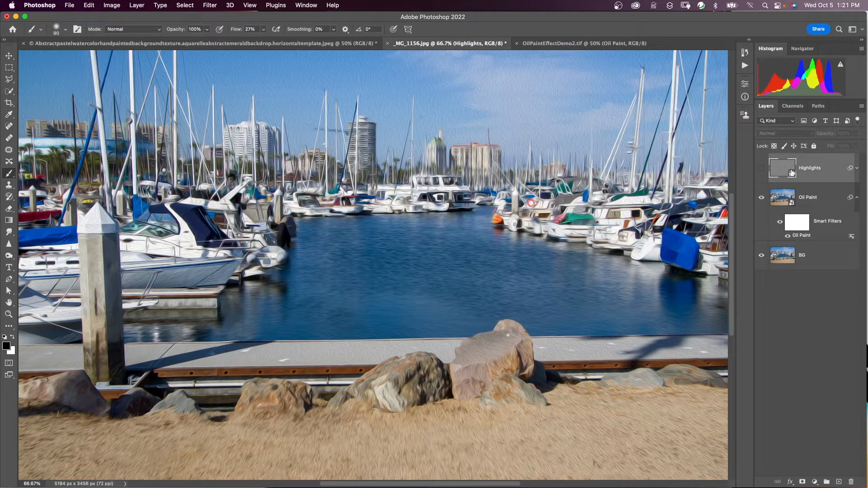
left_click(761, 168)
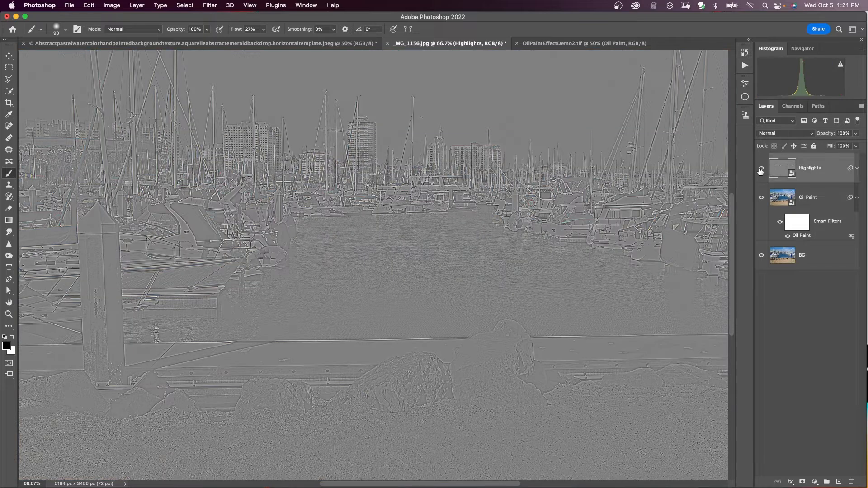
left_click(783, 134)
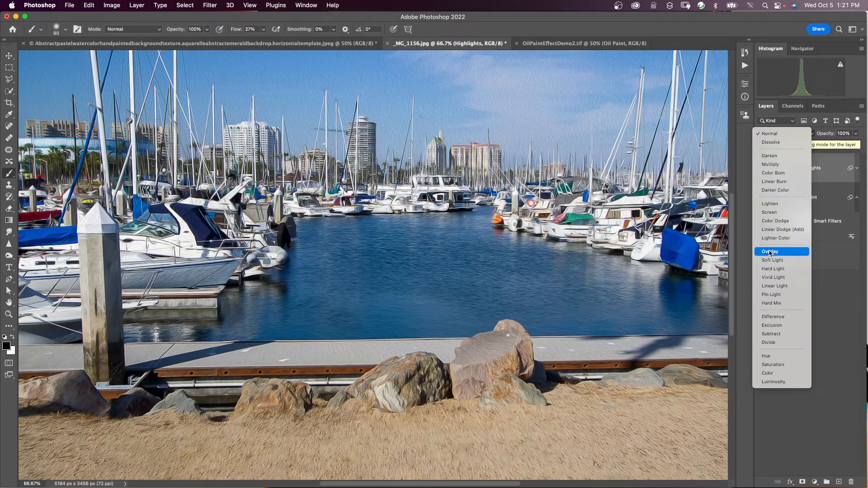
left_click(771, 252)
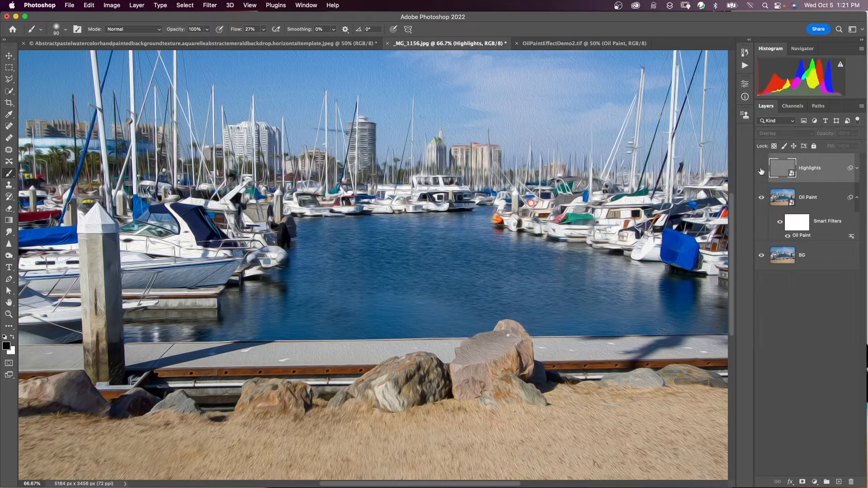
Turn the Highlights layer's visibility back on and reduce its opacity to 51%
left_click(761, 169)
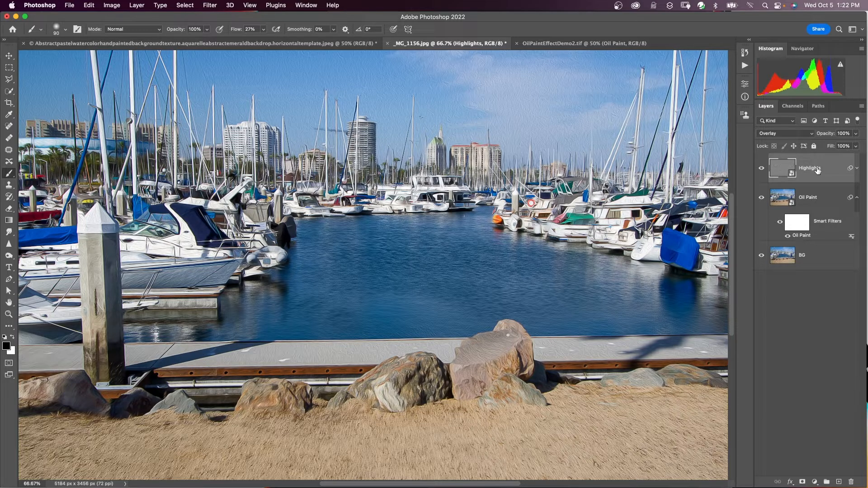
left_click(856, 134)
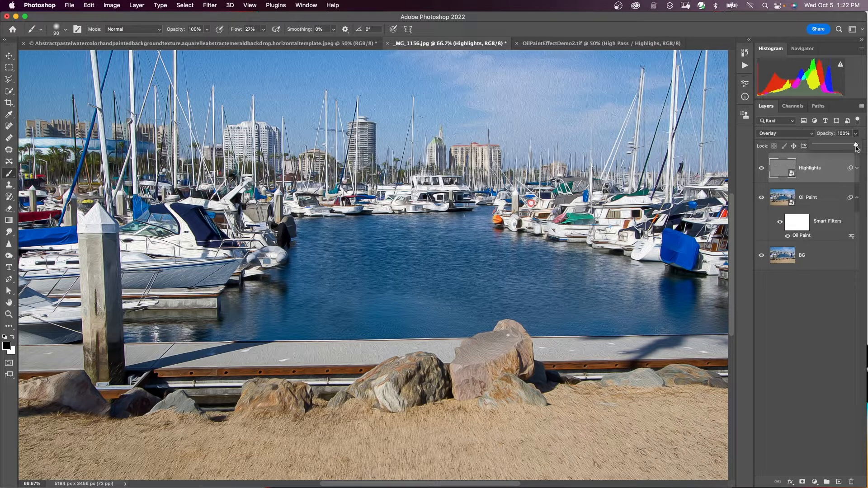
left_click_drag(856, 145, 836, 147)
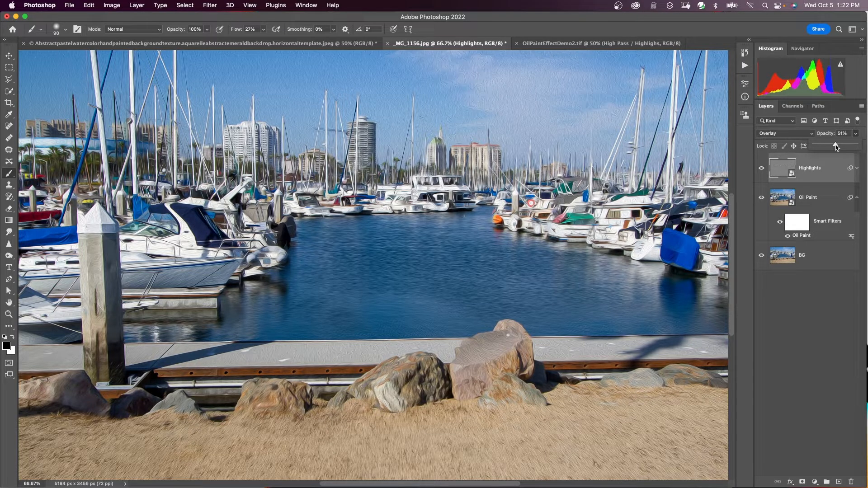
Open the Camera Raw Filter for the Oil Paint layer and raise Noise Reduction moderately
left_click(826, 200)
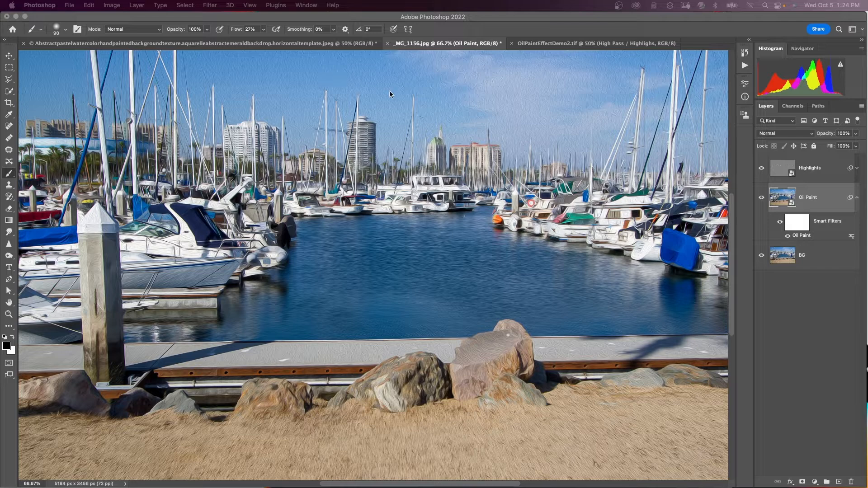
left_click(210, 5)
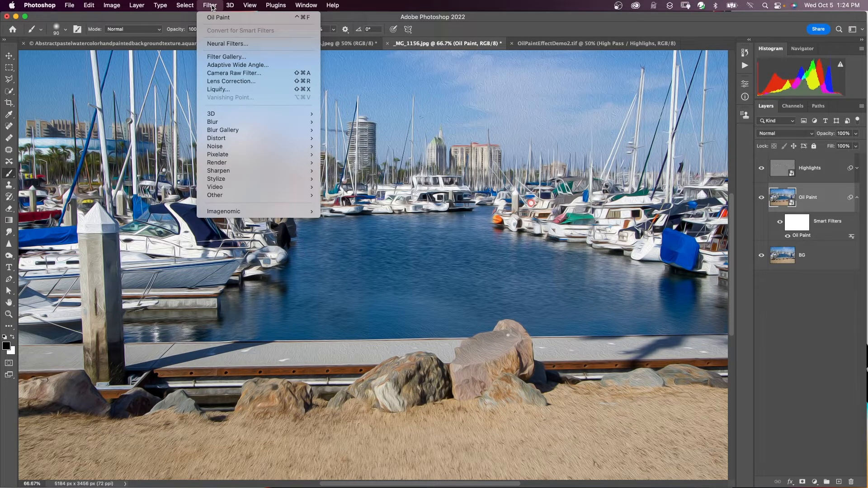
left_click(234, 73)
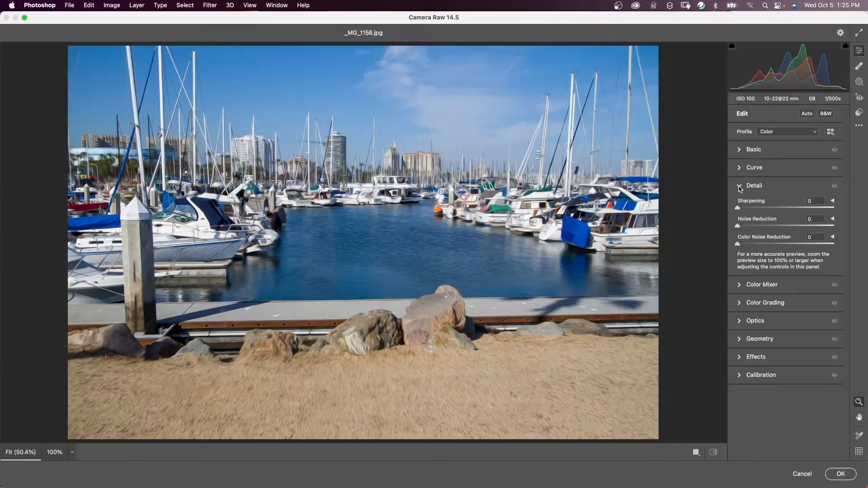
left_click_drag(738, 225, 763, 229)
Increase Clarity slightly, add a little Grain, and apply the Camera Raw Filter to the Oil Paint layer
left_click(741, 151)
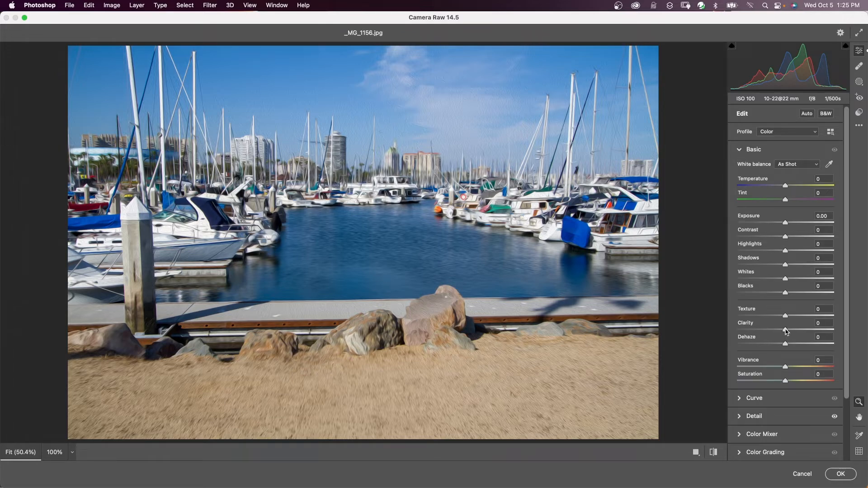
left_click_drag(786, 331, 788, 332)
left_click(740, 277)
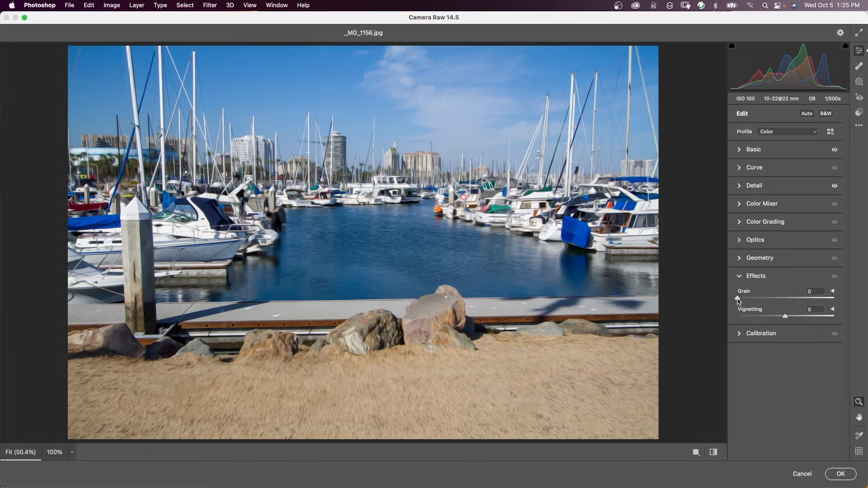
left_click_drag(739, 302, 748, 302)
left_click(839, 475)
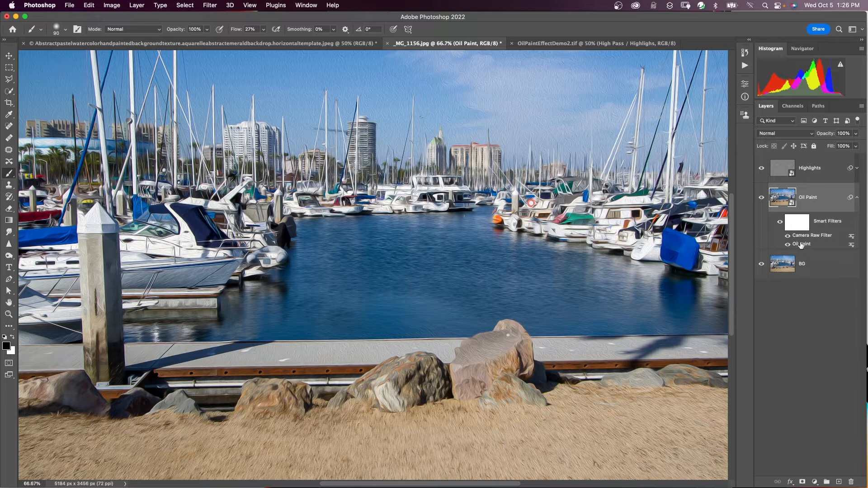
Compare the original BG layer on its own with the full painted layer stack
left_click(761, 266, "alt")
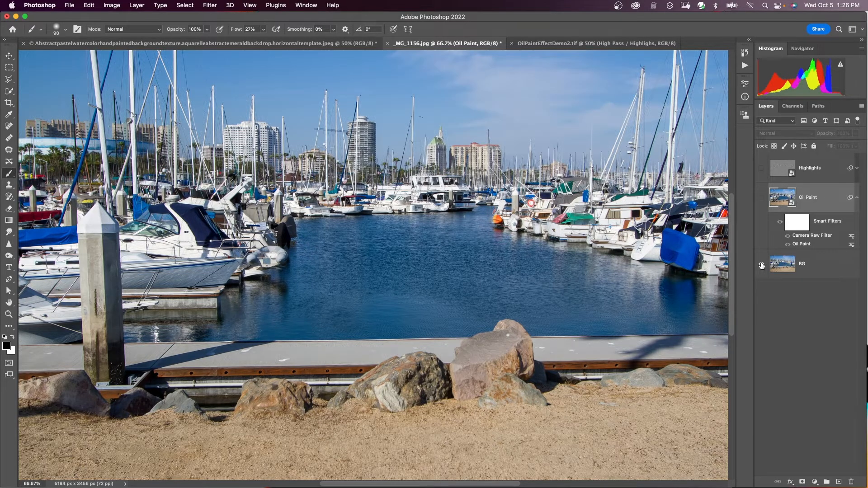
left_click(762, 265, "alt")
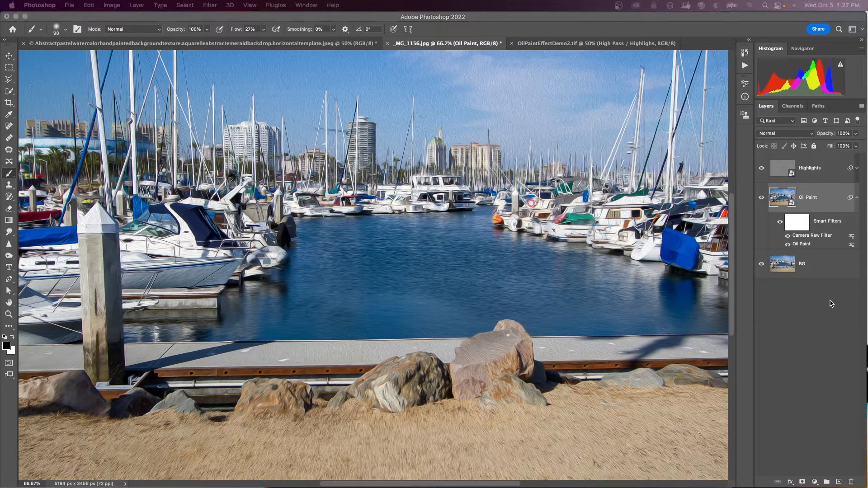
Reopen the Oil Paint smart filter, set Shine to 1.0, slightly raise Stylization, and apply the changes
double_click(802, 245)
left_click(219, 269)
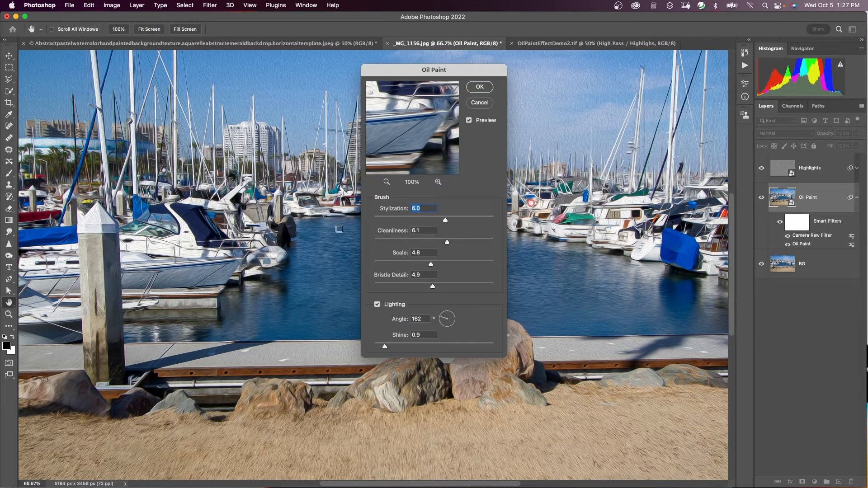
left_click(557, 222)
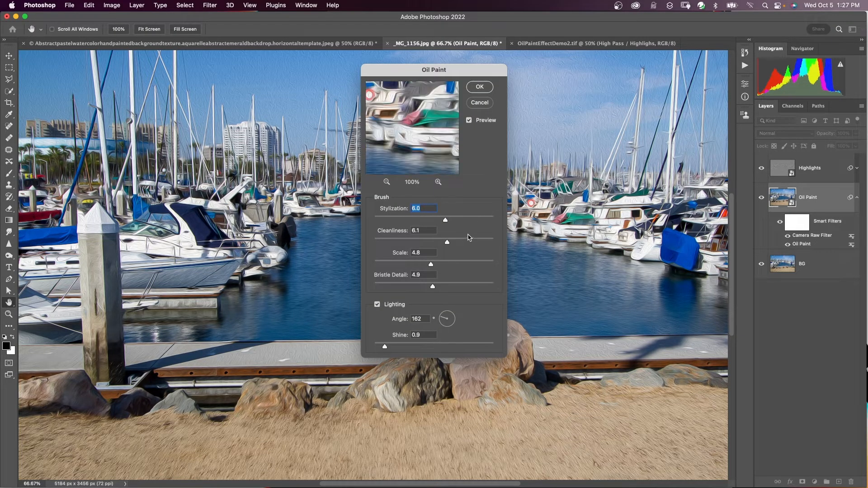
left_click(386, 347)
left_click_drag(386, 349, 386, 348)
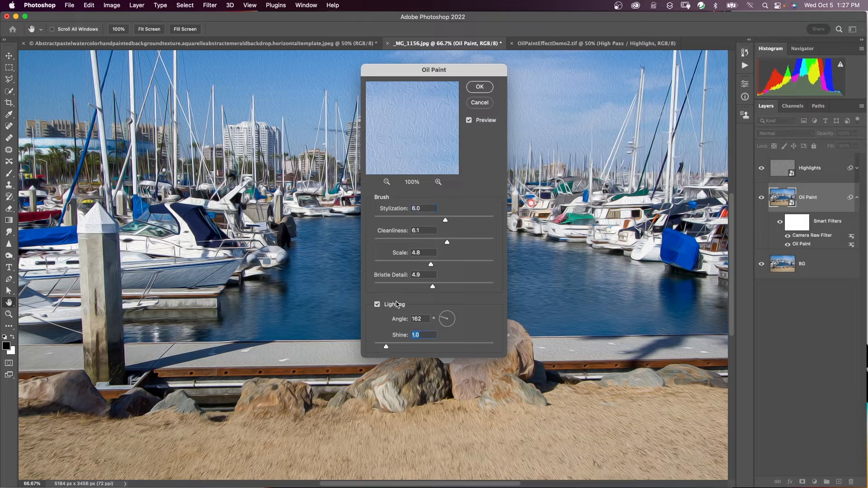
left_click_drag(445, 220, 450, 244)
left_click(479, 87)
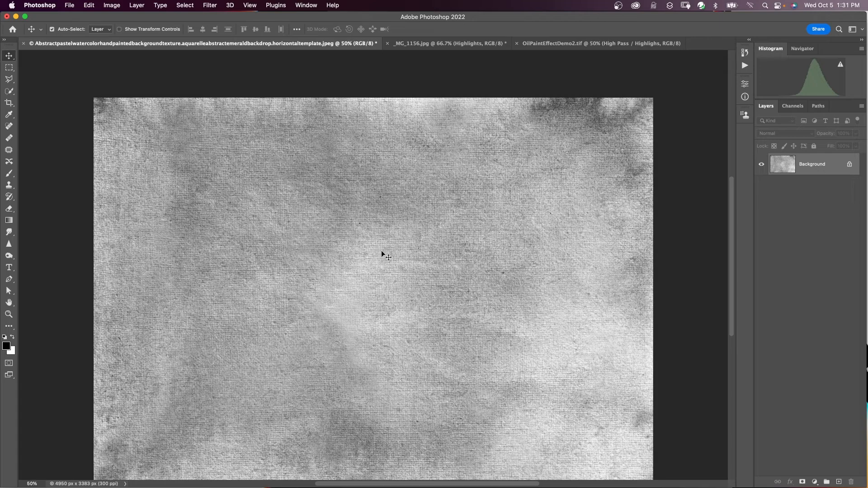
Bring the grayscale canvas texture into the _MG_1156.jpg document as a new layer above Highlights
left_click(407, 44)
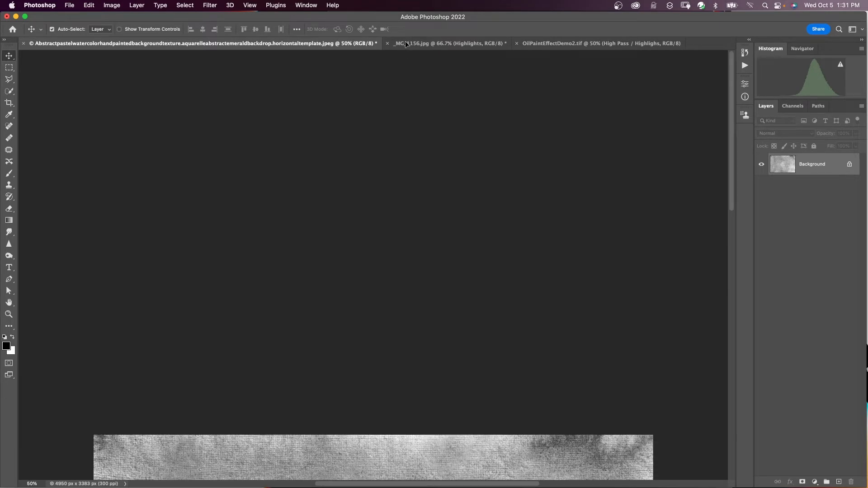
left_click_drag(404, 55, 363, 238)
key("super+minus")
Blend the texture layer in Overlay mode and reduce its opacity to 70%
left_click(786, 133)
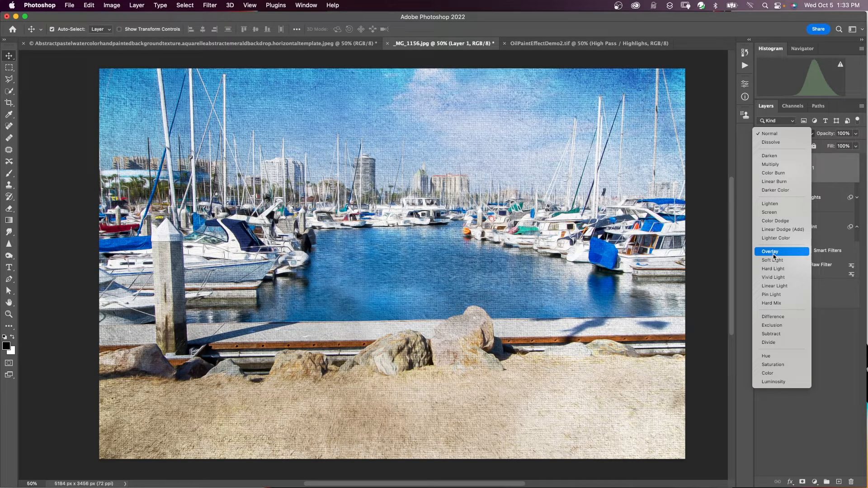
left_click(773, 255)
left_click(855, 135)
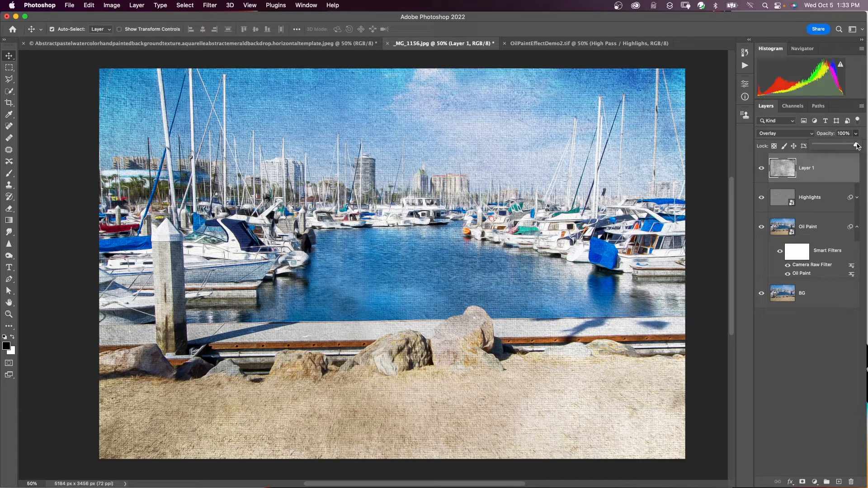
mouse_move(858, 145)
left_mouse_down()
mouse_move(815, 146)
mouse_move(843, 146)
left_mouse_up()
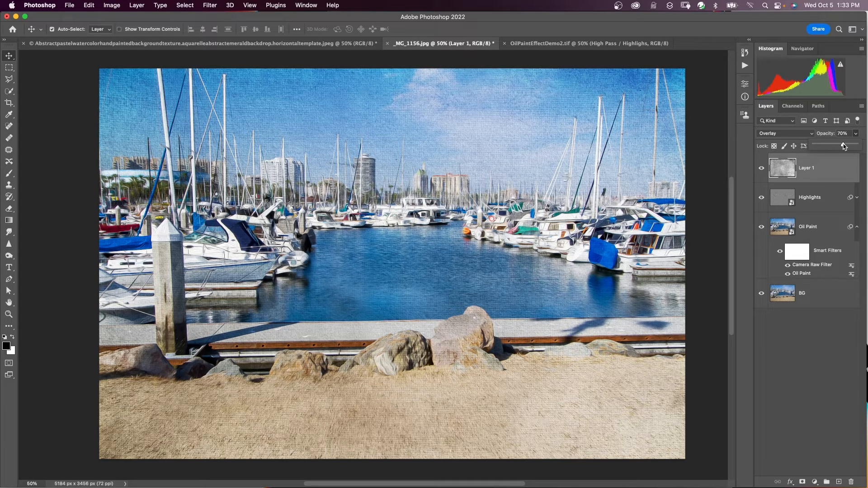
left_click(779, 352)
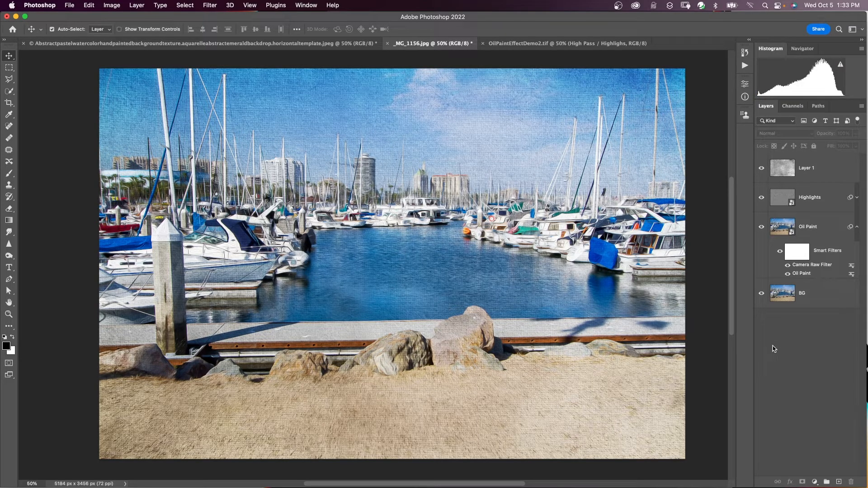
Compare the original BG layer on its own with the full textured painting stack
key("super+equal")
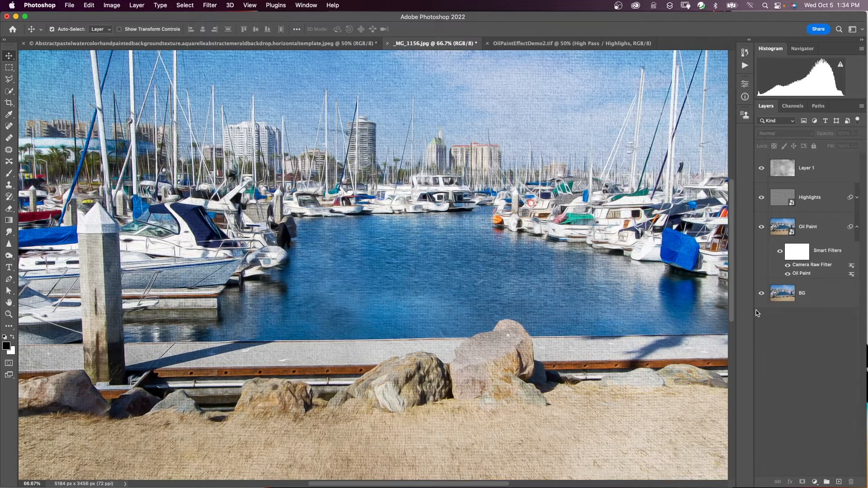
left_click(762, 293, "alt")
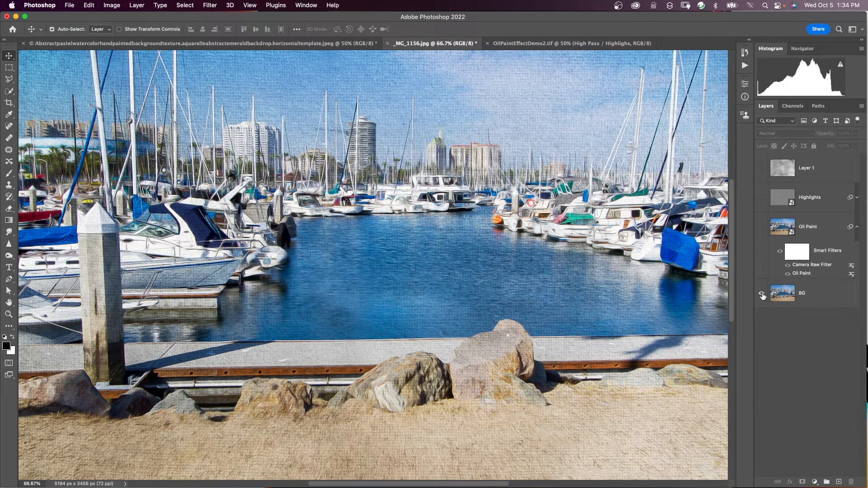
left_click(762, 294, "alt")
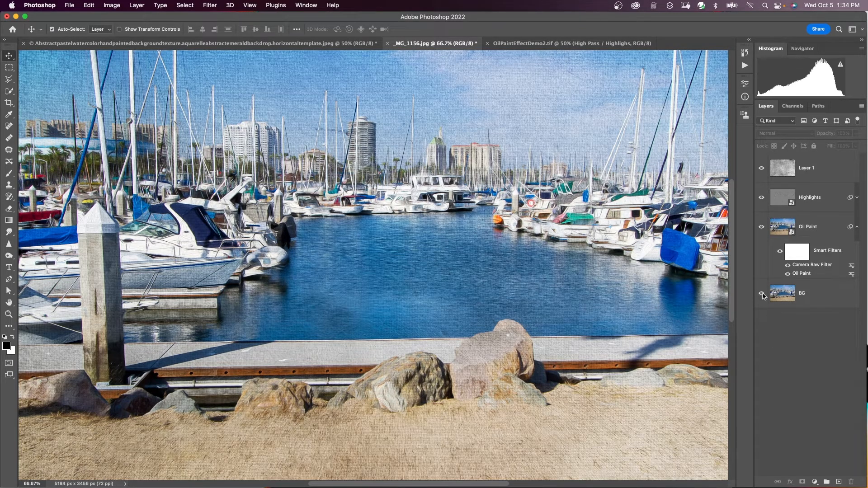